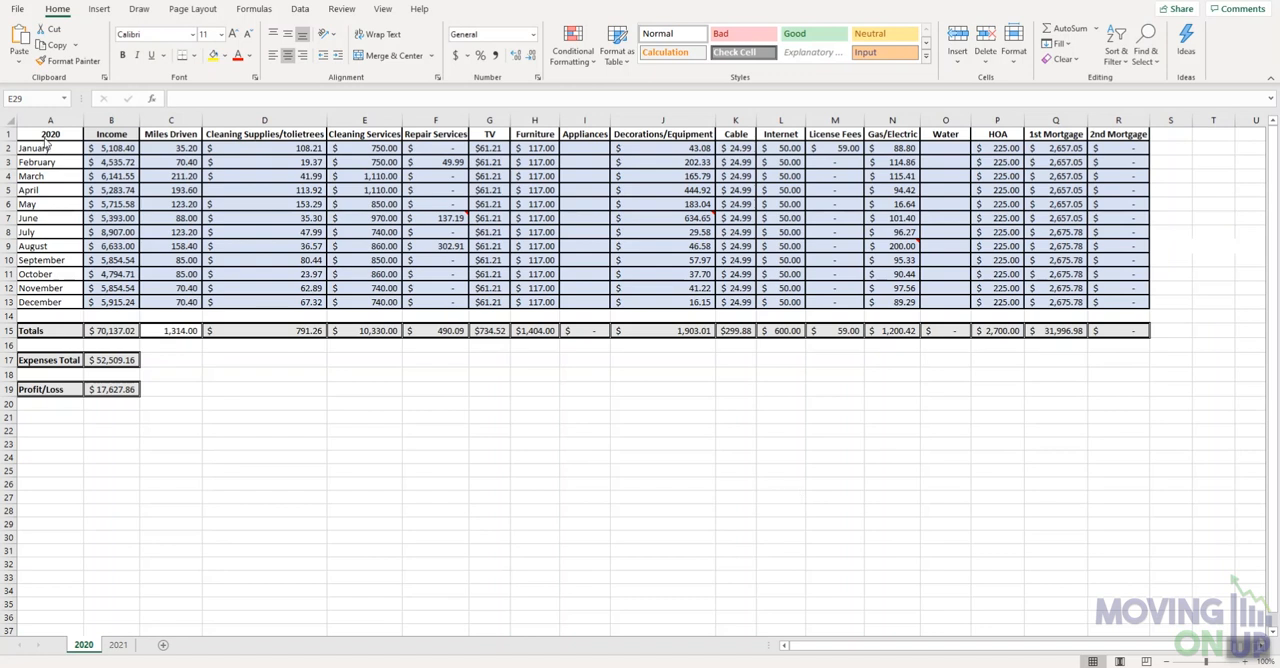
- Look over the blank 2021 sheet and return to the 2020 sheet
{"action": "left_click", "coordinate": [120, 650]}
{"action": "left_click", "coordinate": [118, 646]}
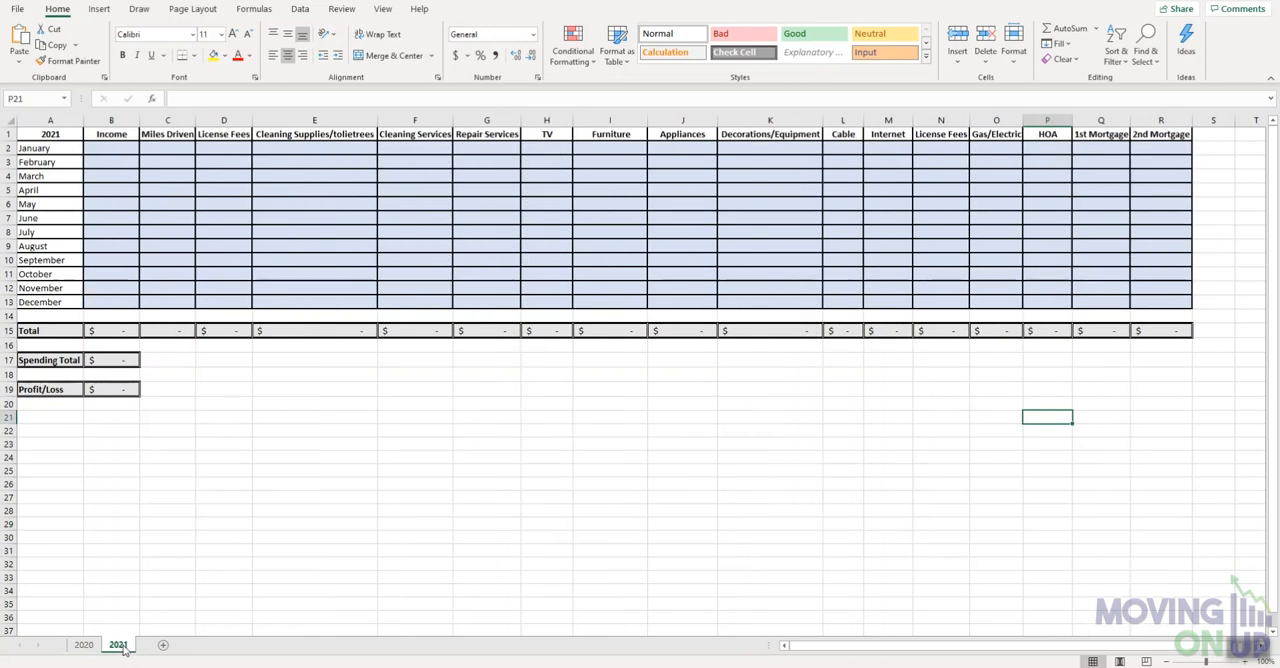
{"action": "left_click", "coordinate": [86, 645]}
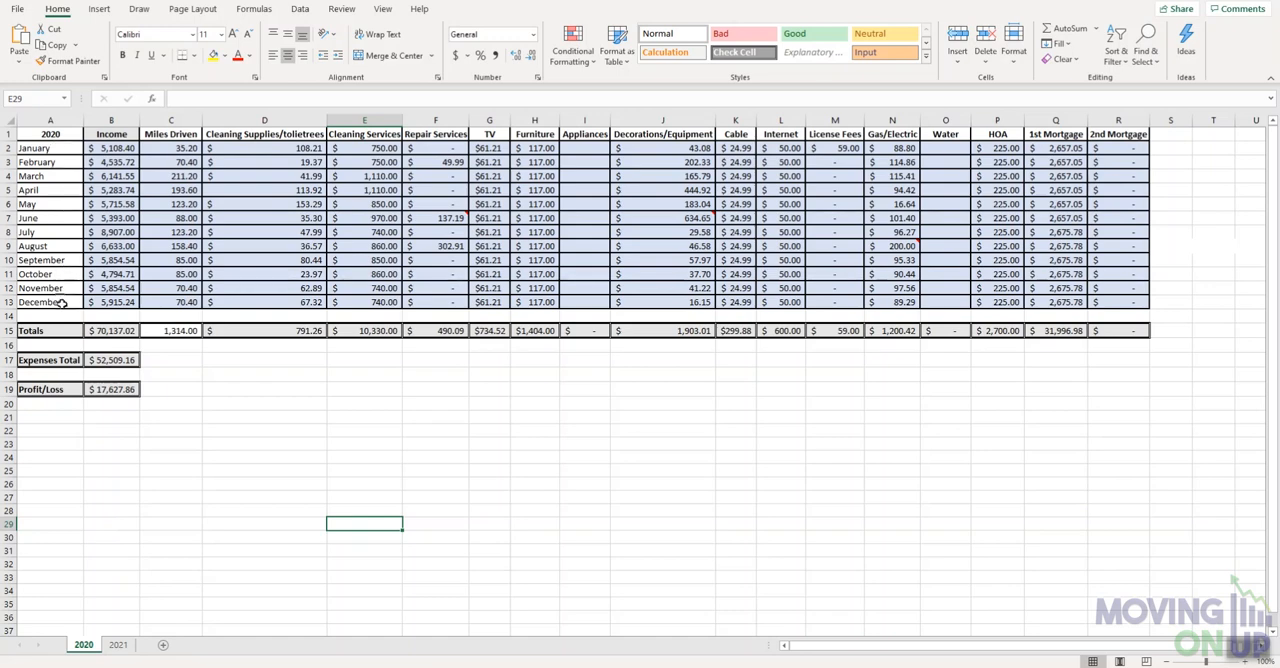
- Review the income, mileage and expense category columns of the 2020 sheet from Income through Gas/Electric
{"action": "left_click", "coordinate": [121, 135]}
{"action": "left_click", "coordinate": [168, 136]}
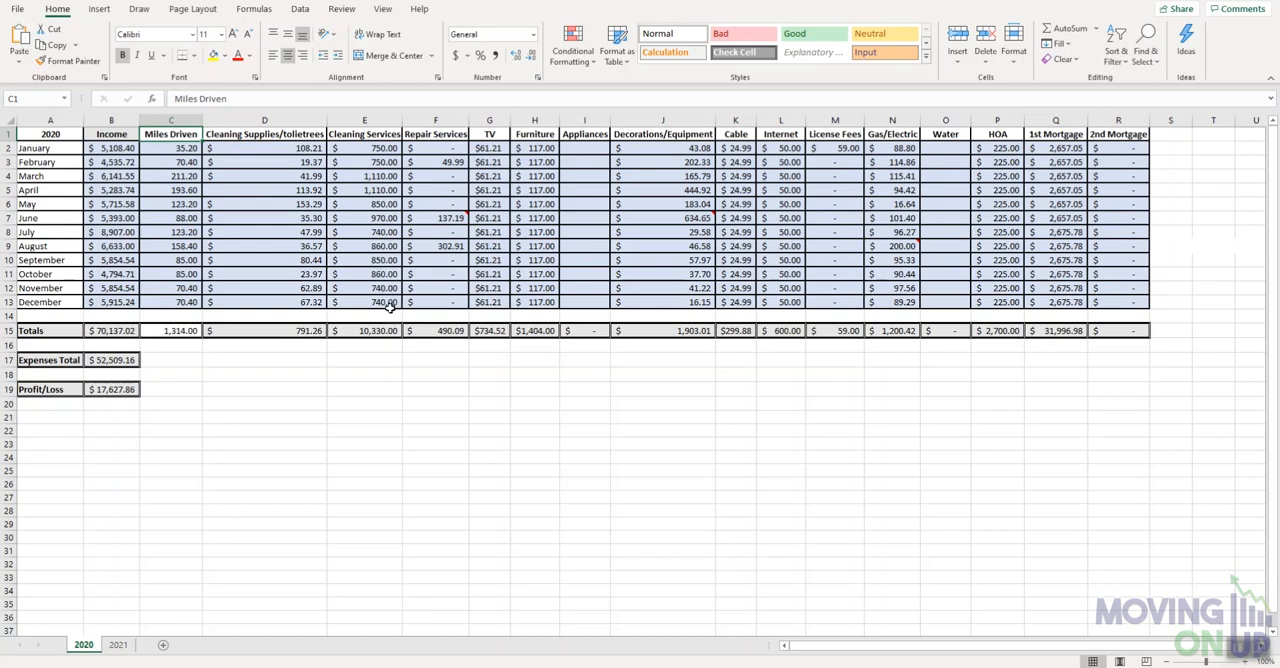
{"action": "left_click", "coordinate": [450, 136]}
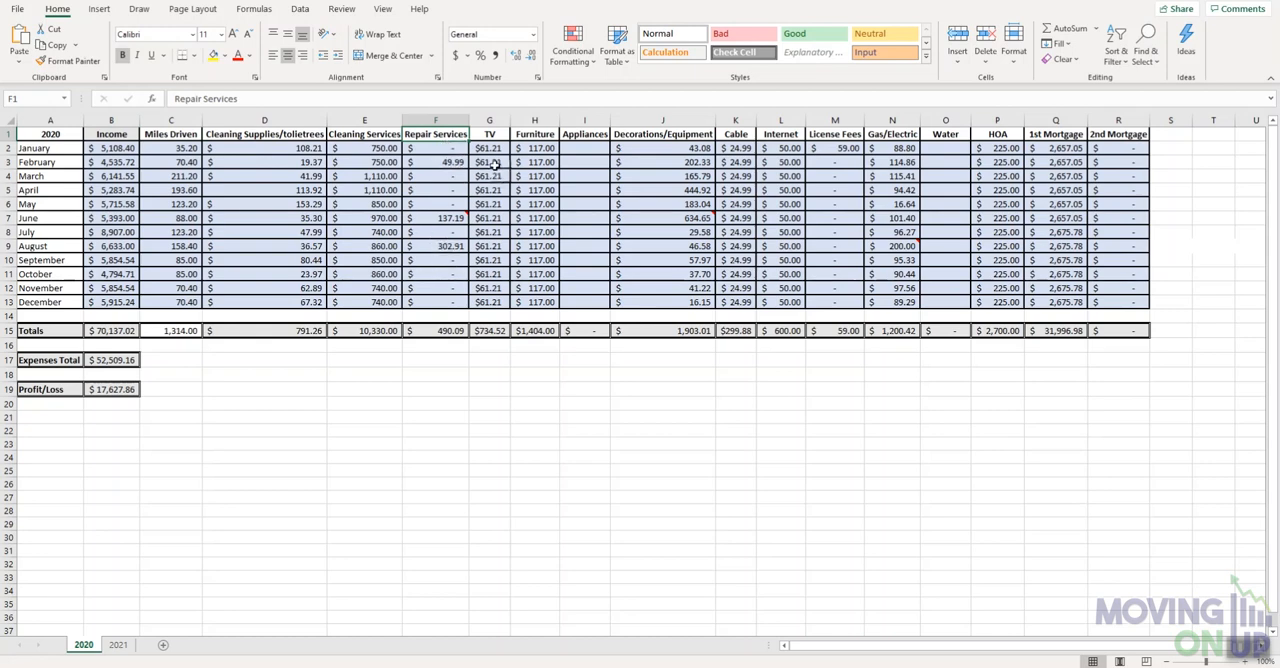
{"action": "left_click", "coordinate": [495, 134]}
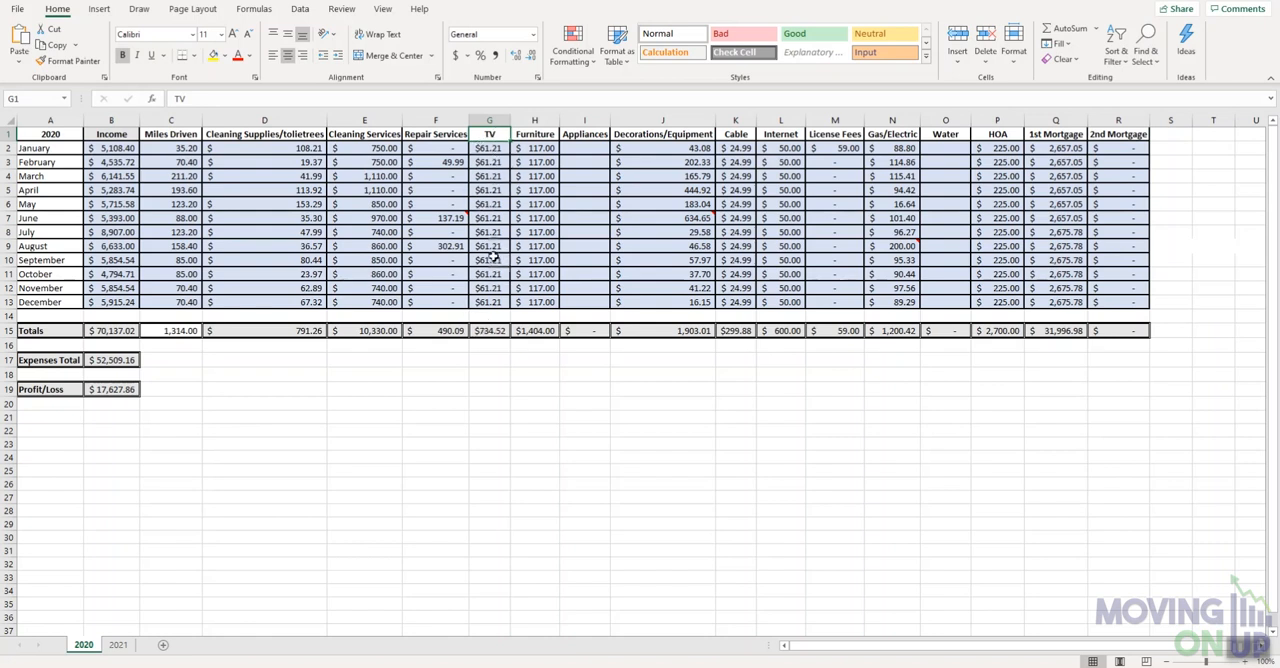
{"action": "left_click", "coordinate": [589, 135]}
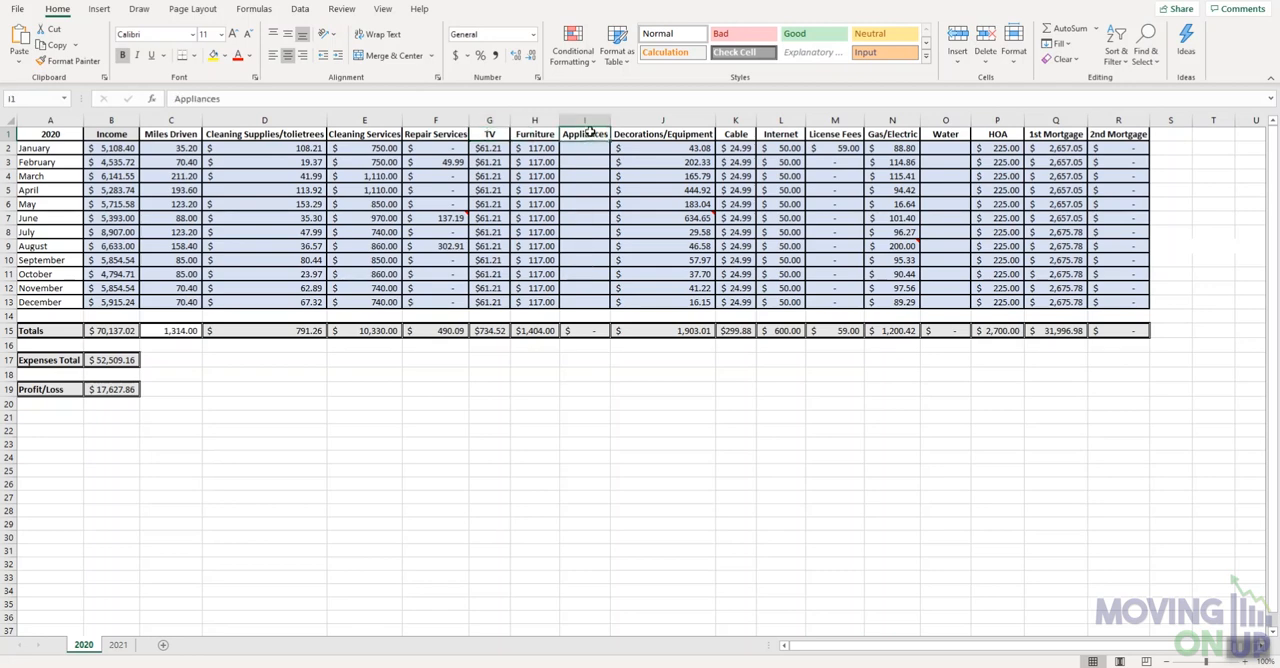
{"action": "left_click", "coordinate": [676, 119]}
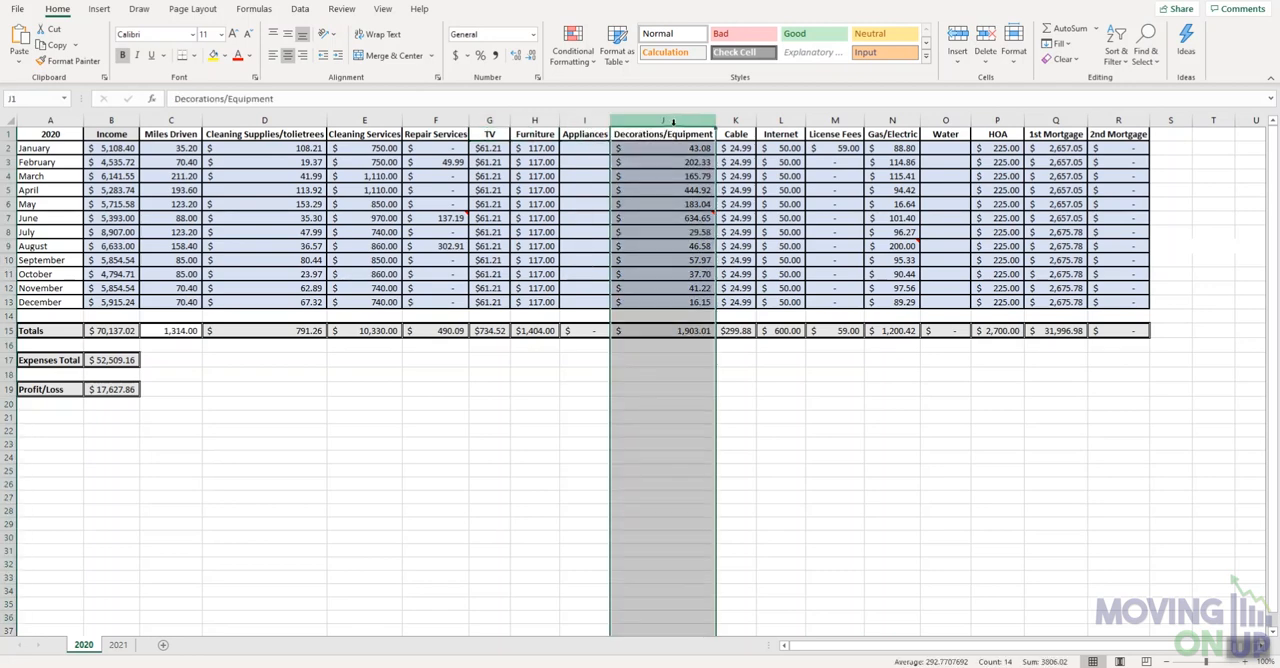
{"action": "left_click", "coordinate": [675, 147]}
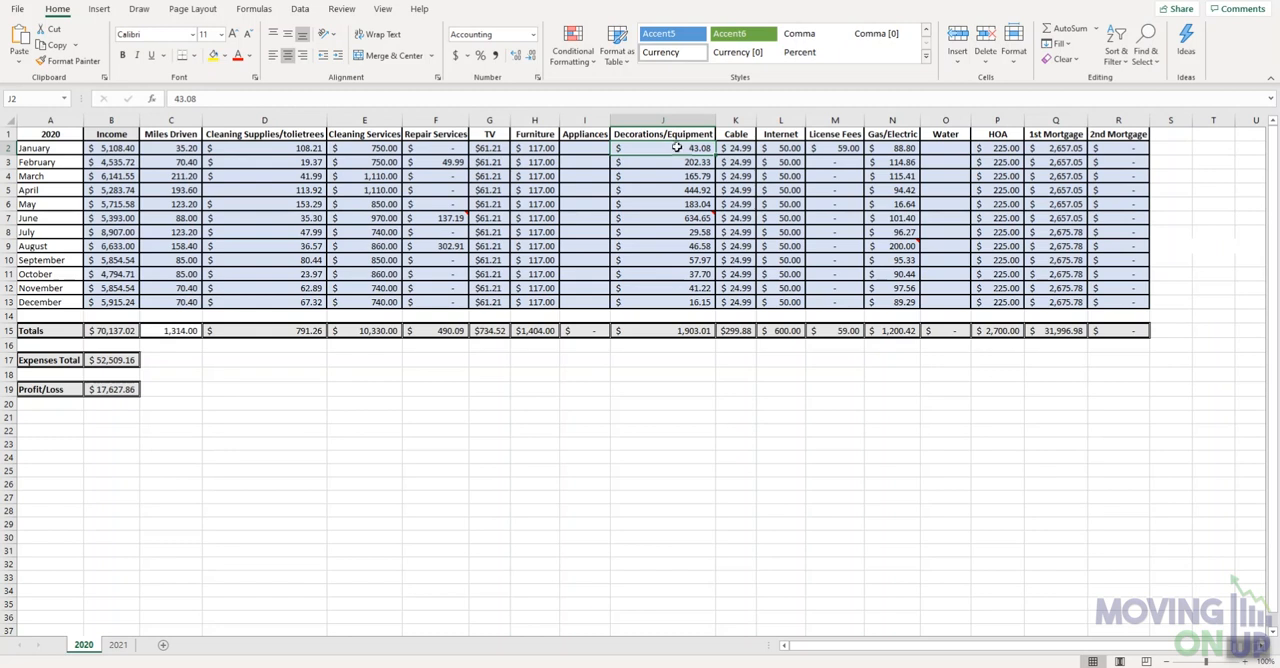
{"action": "left_click", "coordinate": [740, 136]}
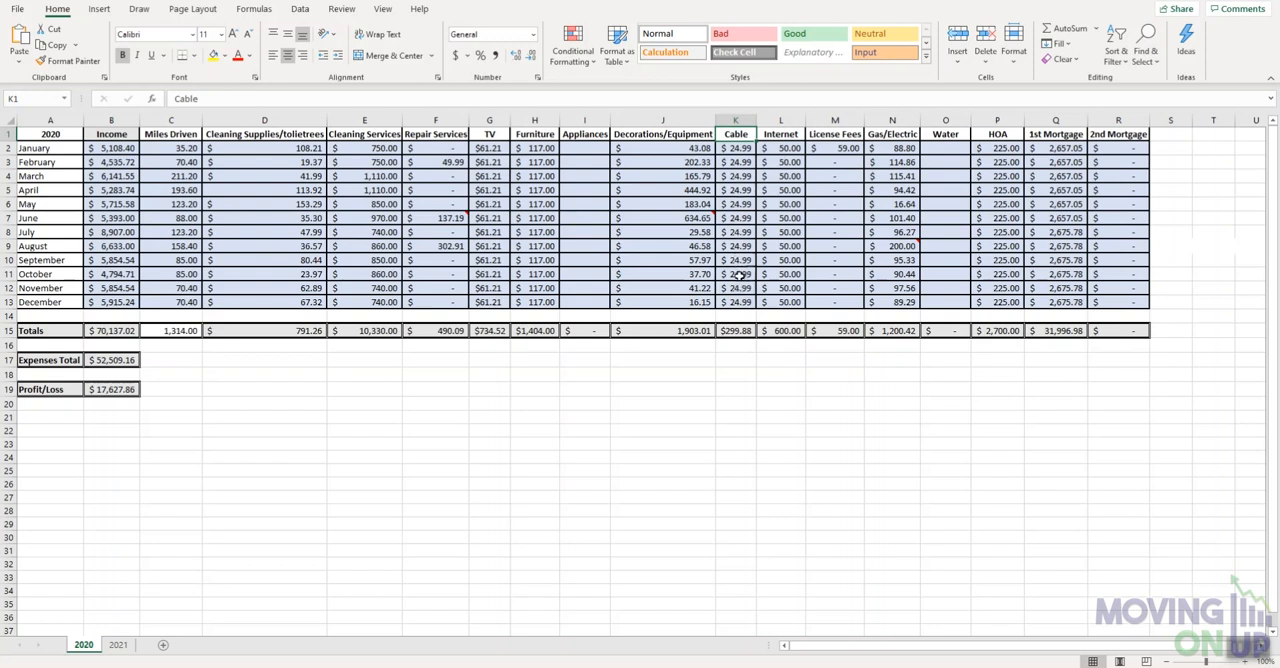
{"action": "left_click", "coordinate": [797, 134]}
{"action": "left_click", "coordinate": [838, 134]}
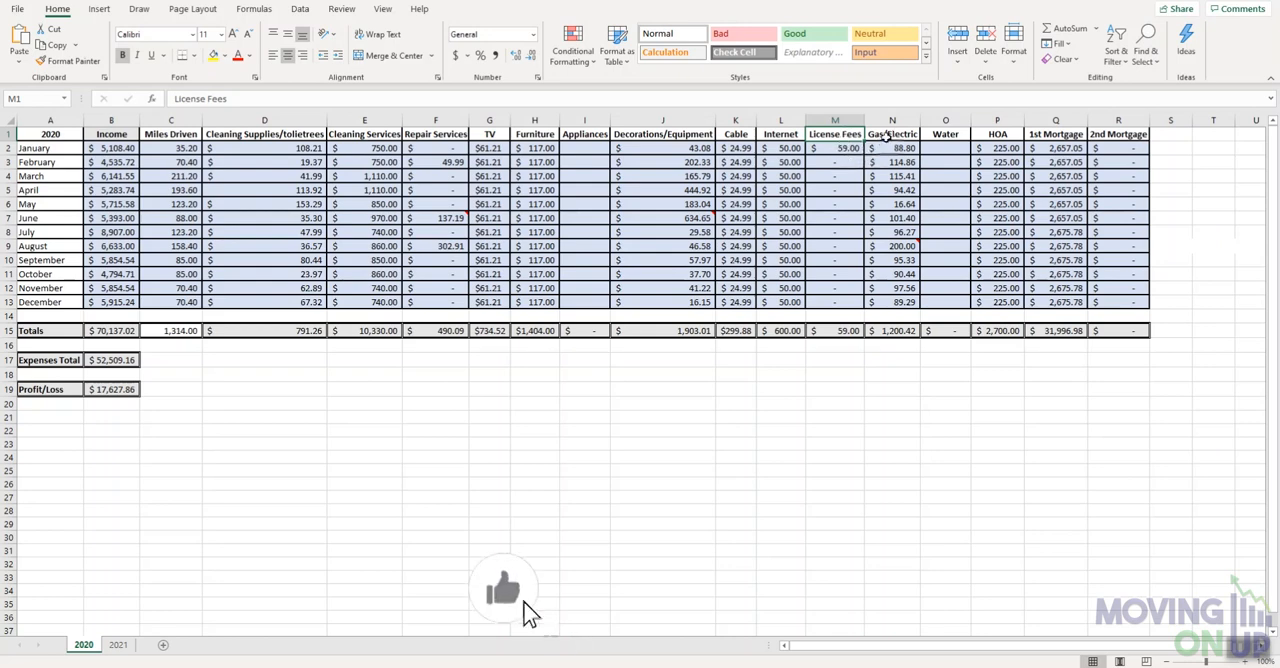
{"action": "left_click", "coordinate": [890, 134]}
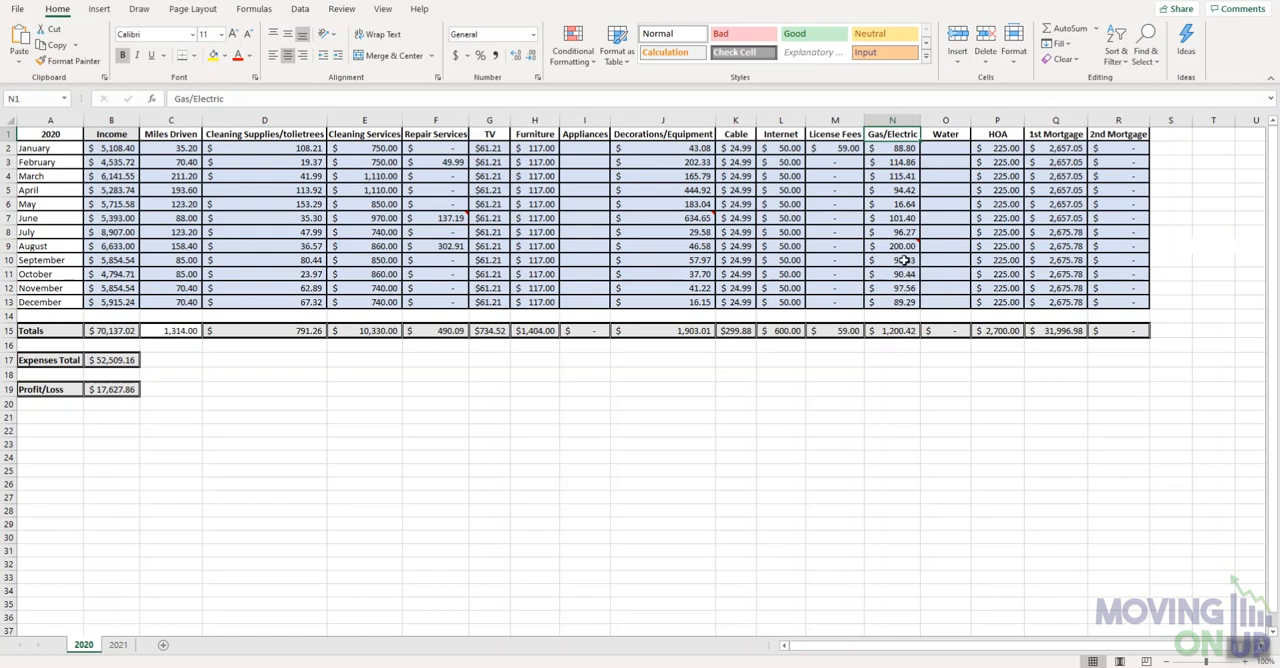
- Check the note on August's Gas/Electric cell and add a note reading "dgser rtsertsery g" to July's Gas/Electric cell
{"action": "mouse_move", "coordinate": [903, 249]}
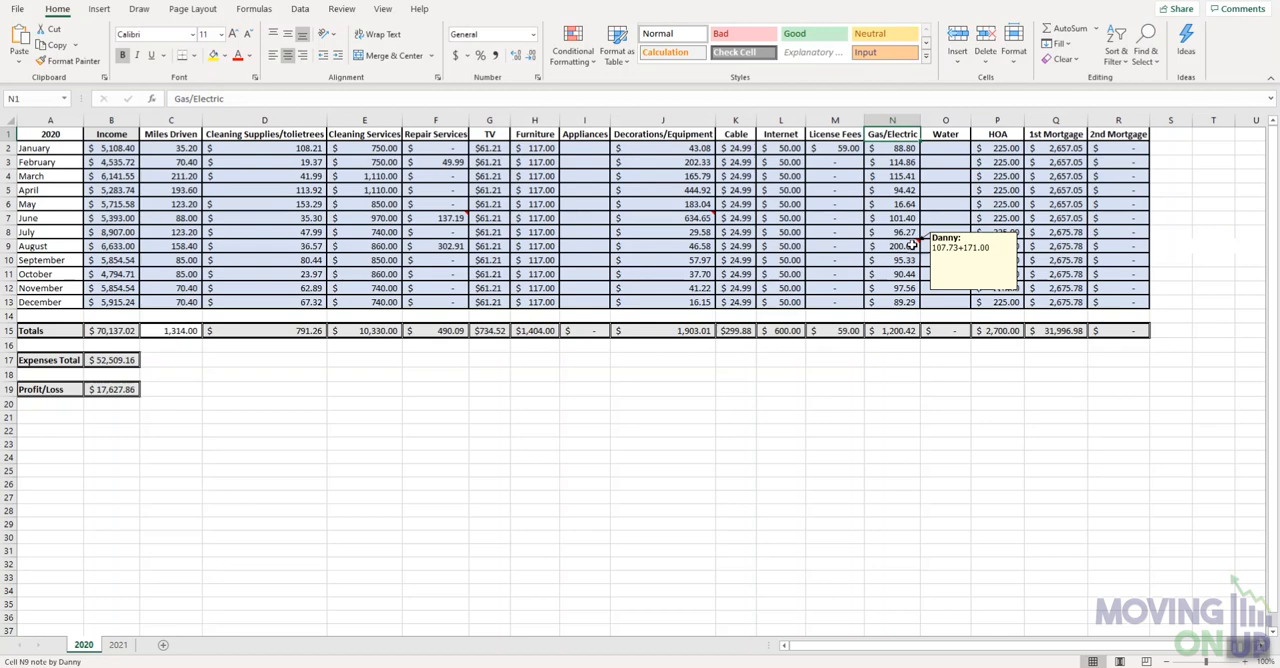
{"action": "right_click", "coordinate": [912, 244]}
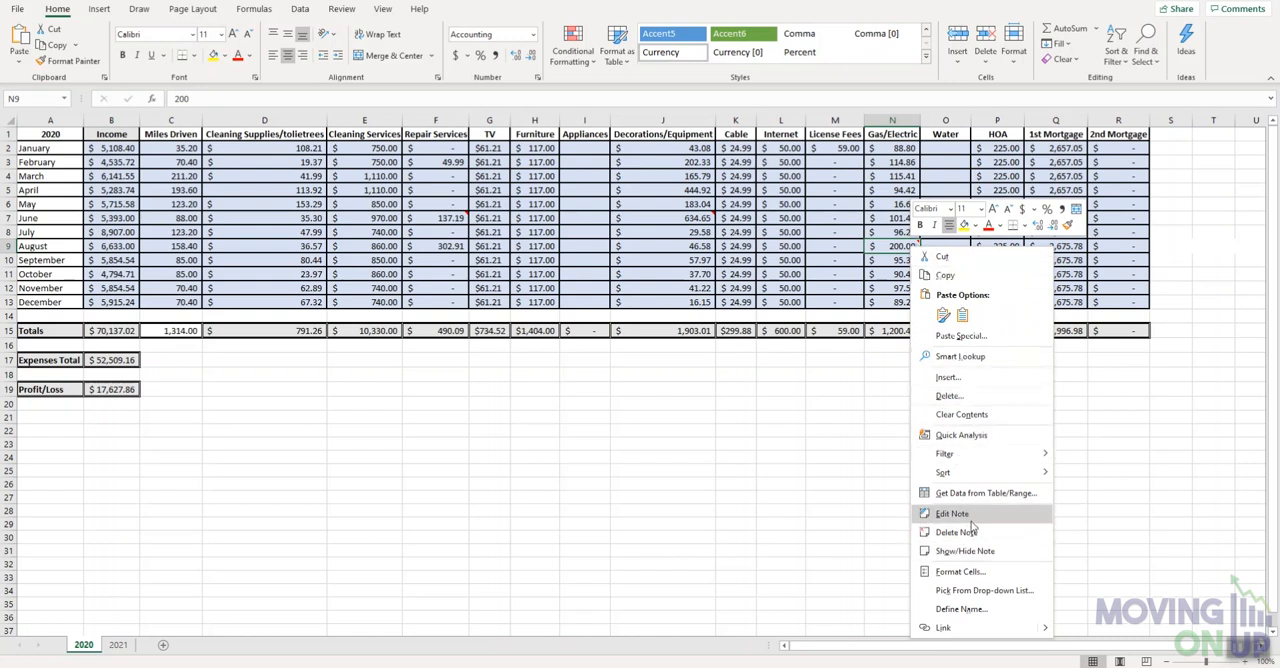
{"action": "left_click", "coordinate": [905, 235]}
{"action": "left_click", "coordinate": [903, 231]}
{"action": "right_click", "coordinate": [903, 231]}
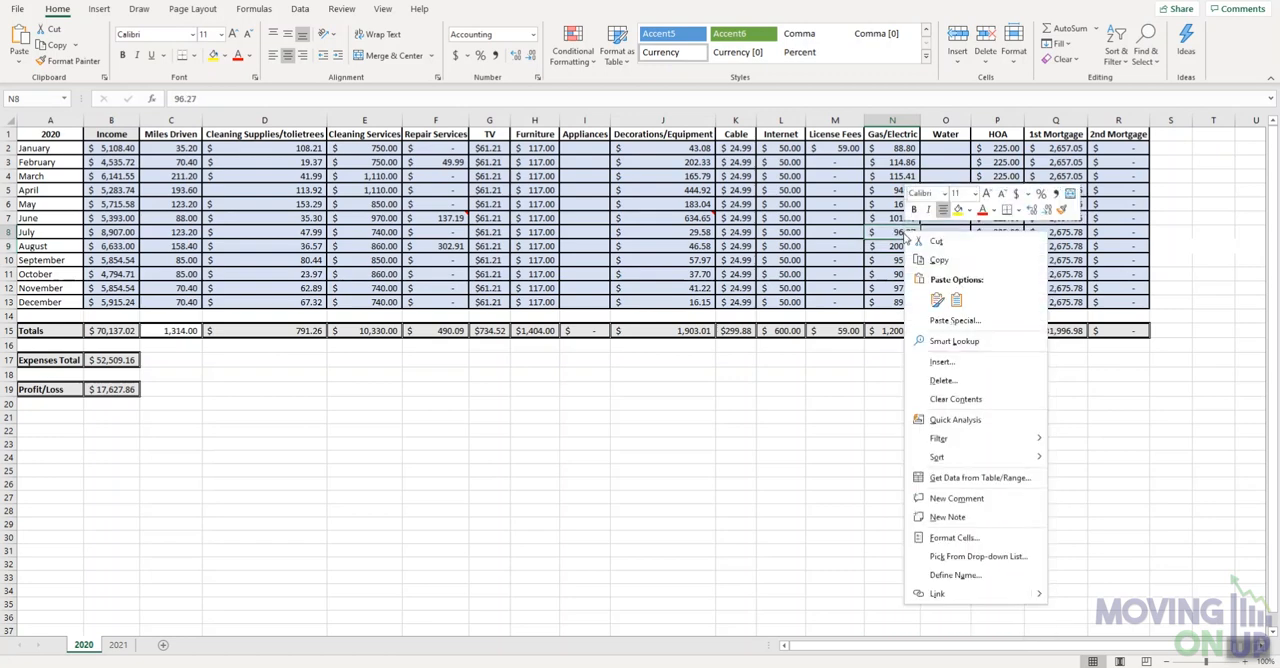
{"action": "left_click", "coordinate": [952, 516]}
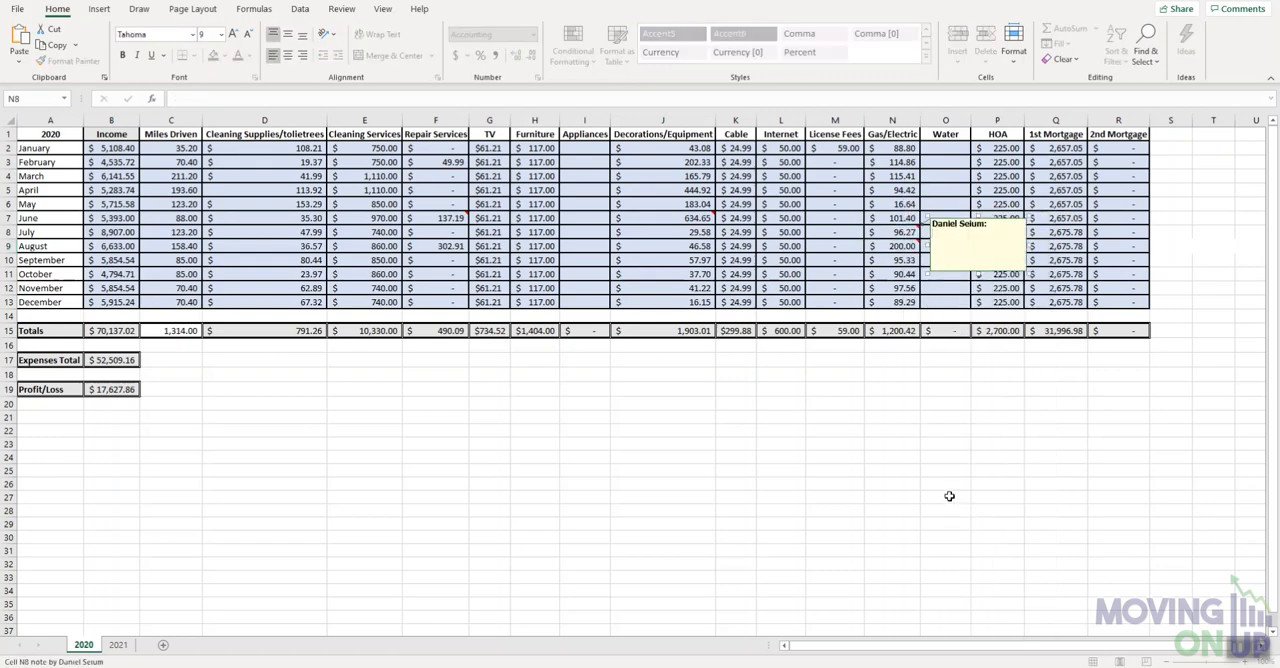
{"action": "type", "text": "dgser rtsertsery g"}
{"action": "left_click", "coordinate": [948, 431]}
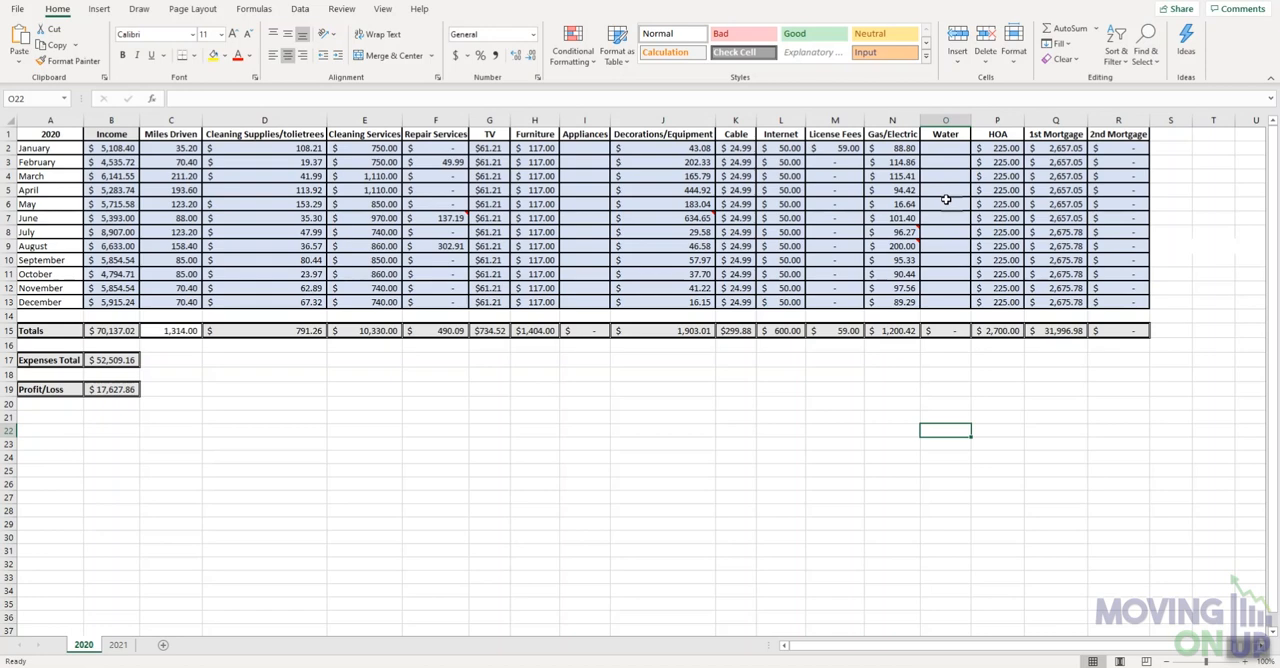
- Review the HOA and 1st Mortgage columns and the Totals, Expenses Total and Profit/Loss rows
{"action": "left_click", "coordinate": [1006, 135]}
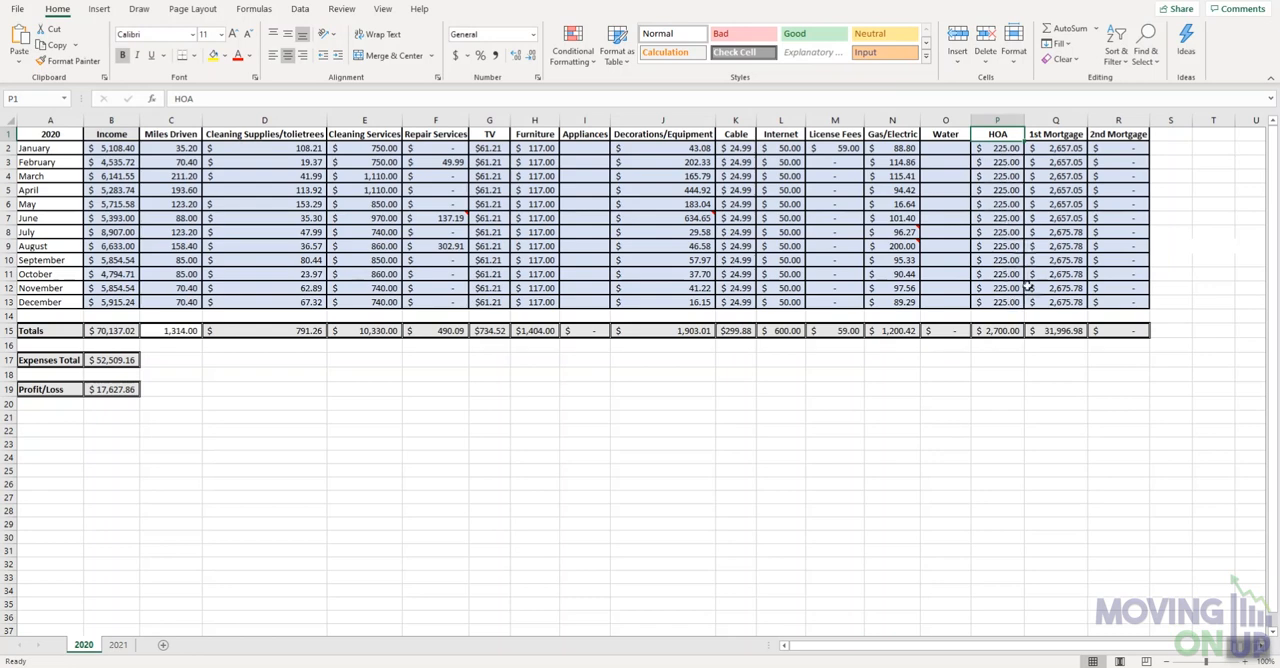
{"action": "left_click", "coordinate": [1068, 147]}
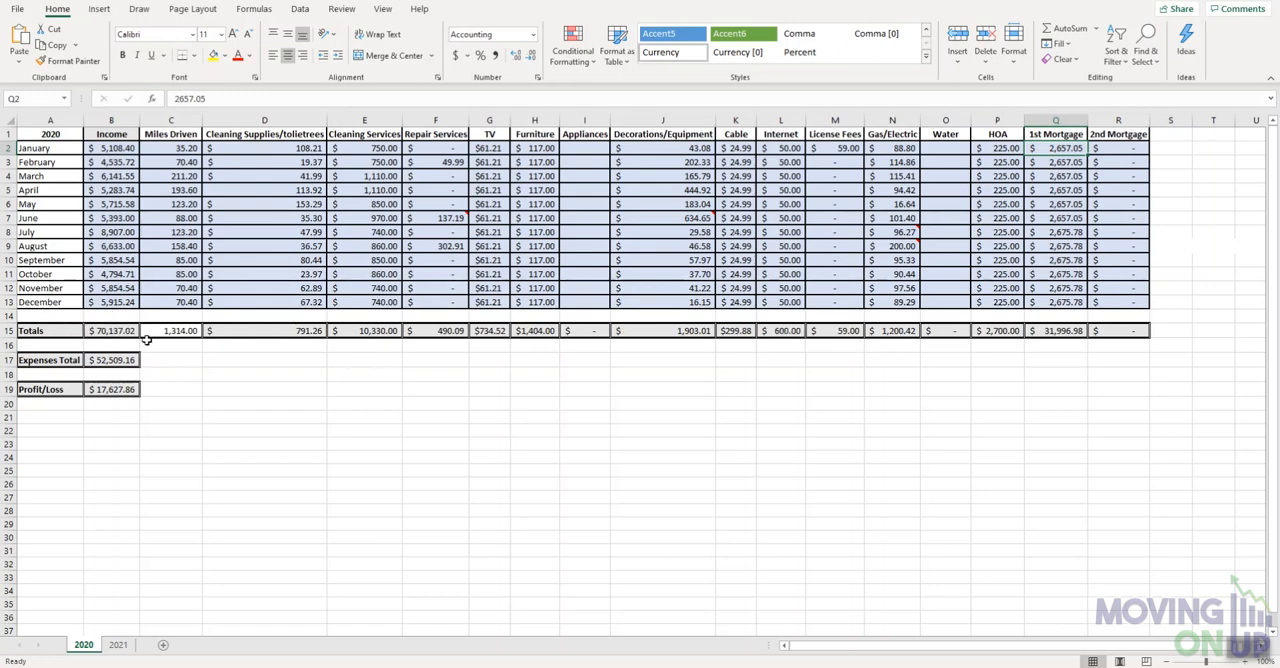
{"action": "left_click", "coordinate": [9, 330]}
{"action": "left_click", "coordinate": [9, 360]}
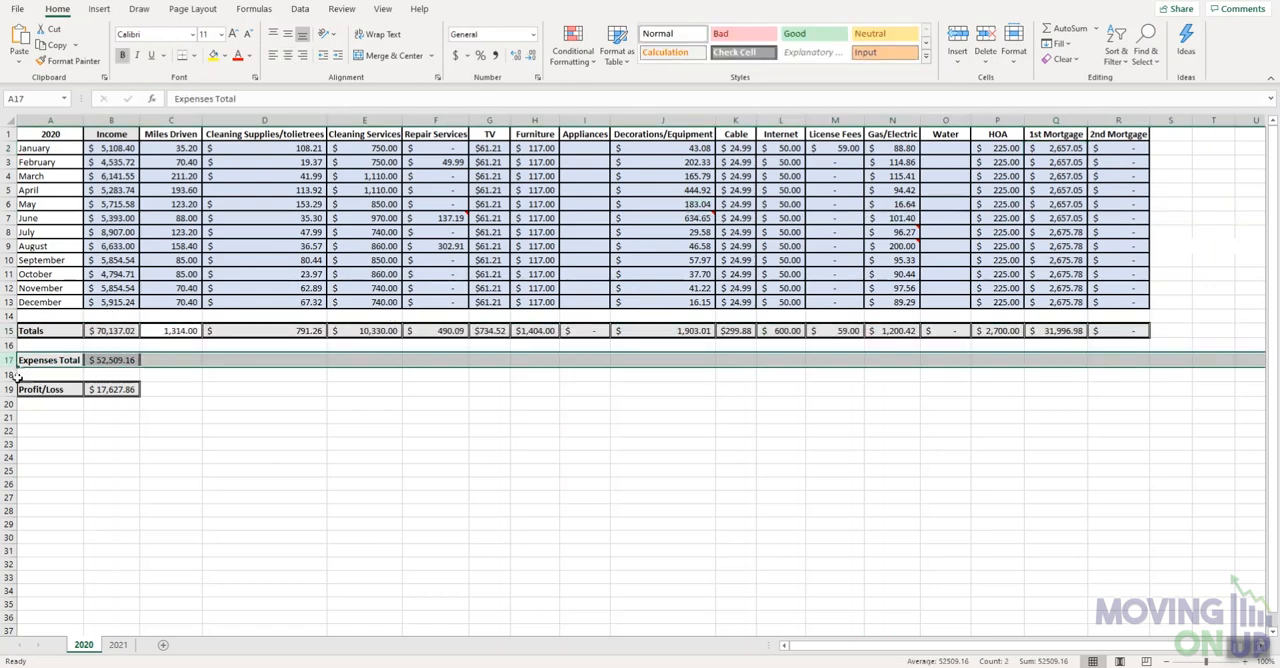
{"action": "left_click", "coordinate": [22, 390]}
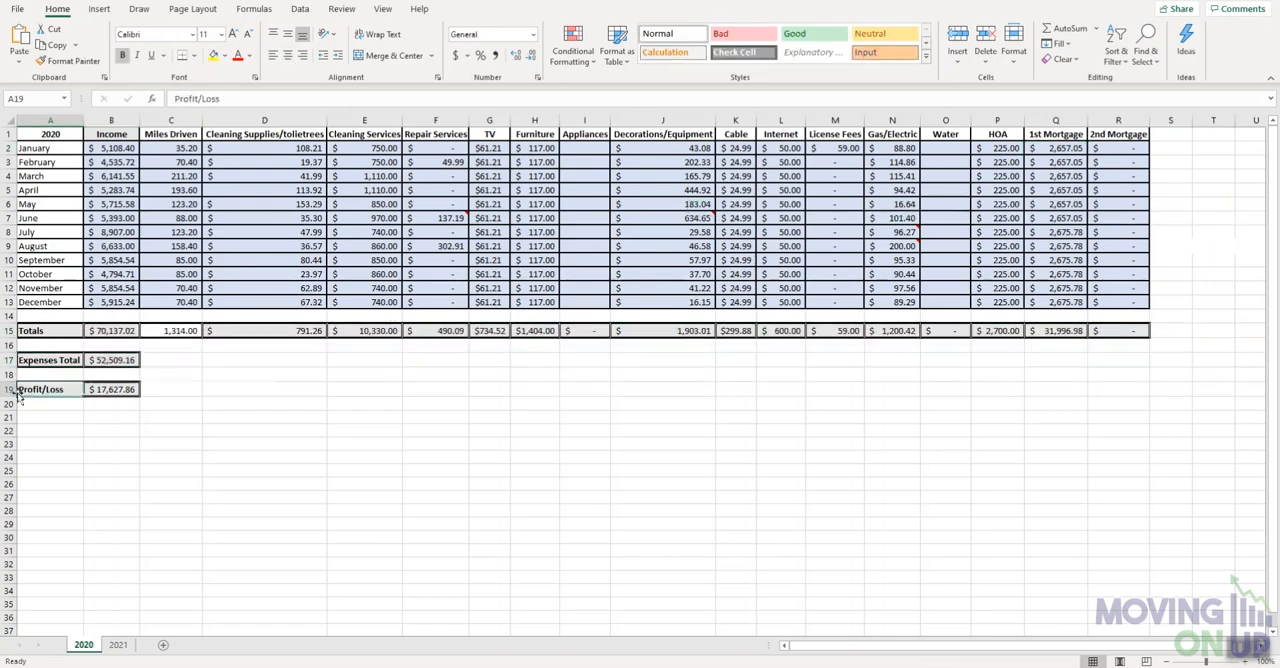
- Inspect the formulas behind the Income total and the Expenses Total, including the expense columns from Cleaning Supplies to 2nd Mortgage
{"action": "left_click", "coordinate": [111, 334]}
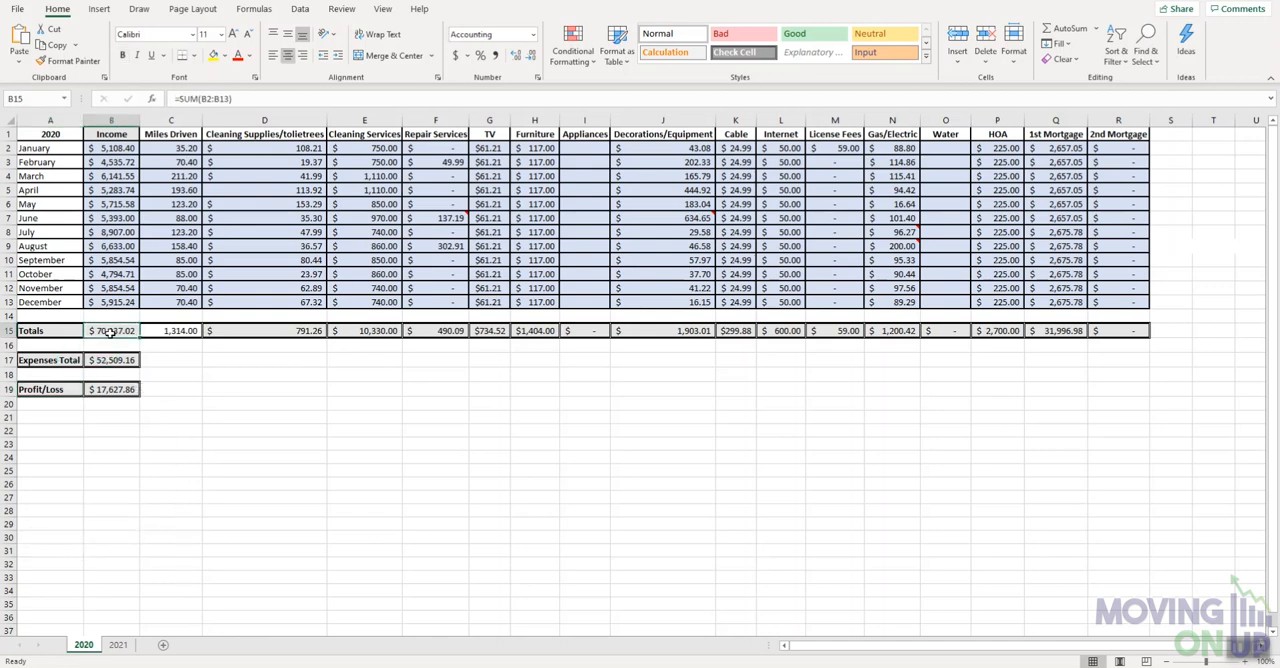
{"action": "left_click", "coordinate": [113, 150]}
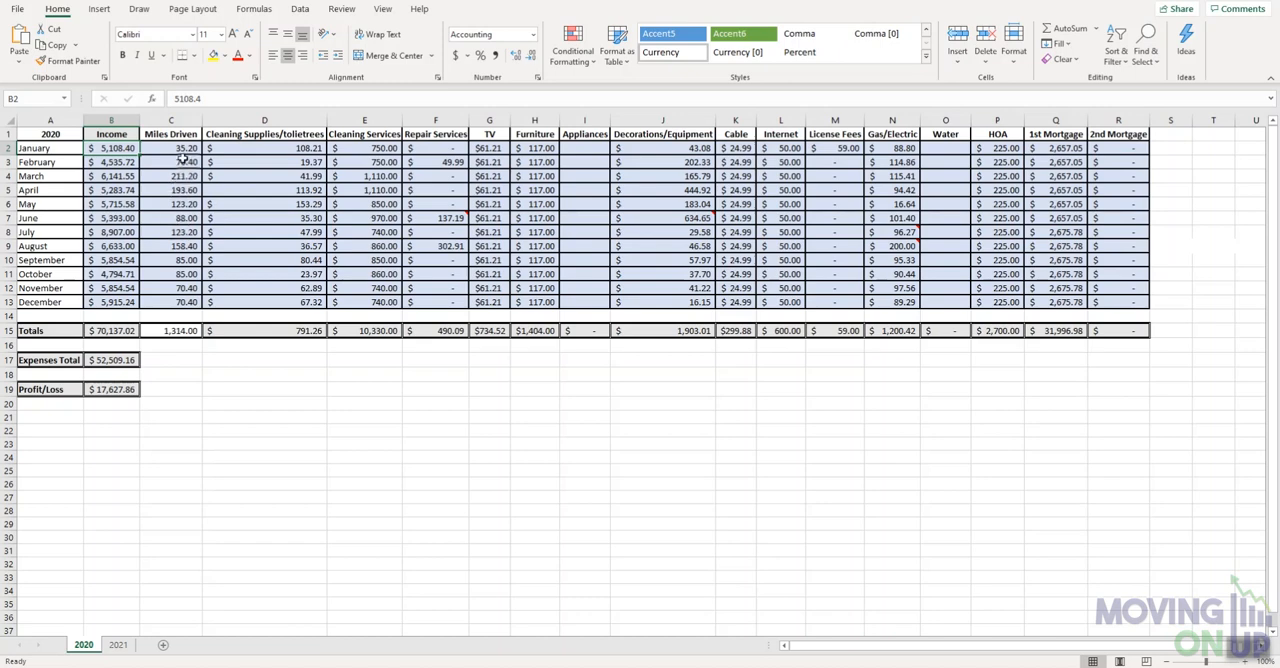
{"action": "left_click_drag", "start_coordinate": [250, 136], "coordinate": [1105, 331]}
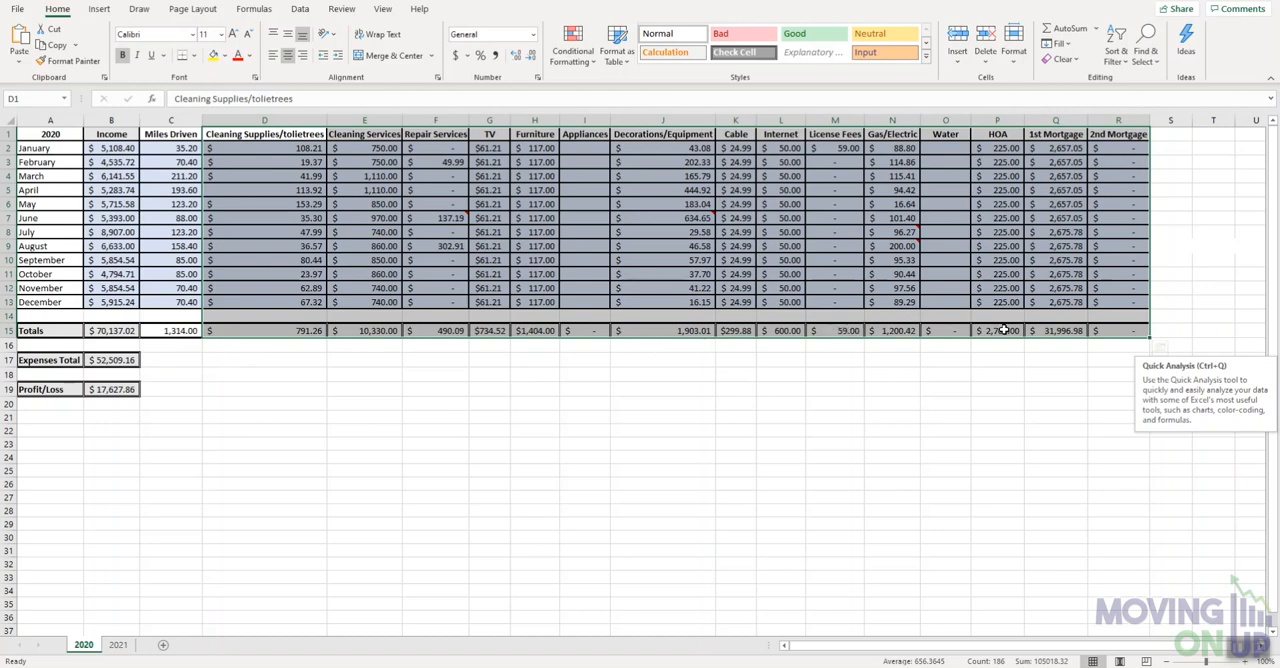
{"action": "left_click", "coordinate": [115, 372]}
{"action": "double_click", "coordinate": [114, 362]}
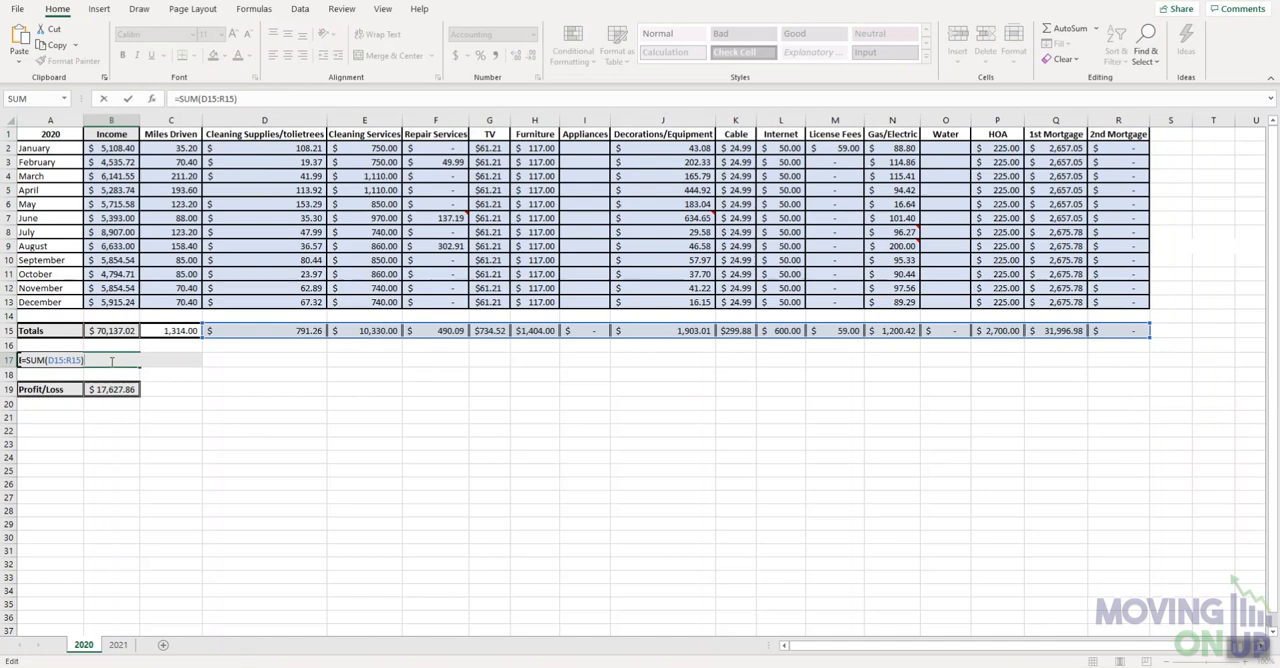
{"action": "key", "text": "Return"}
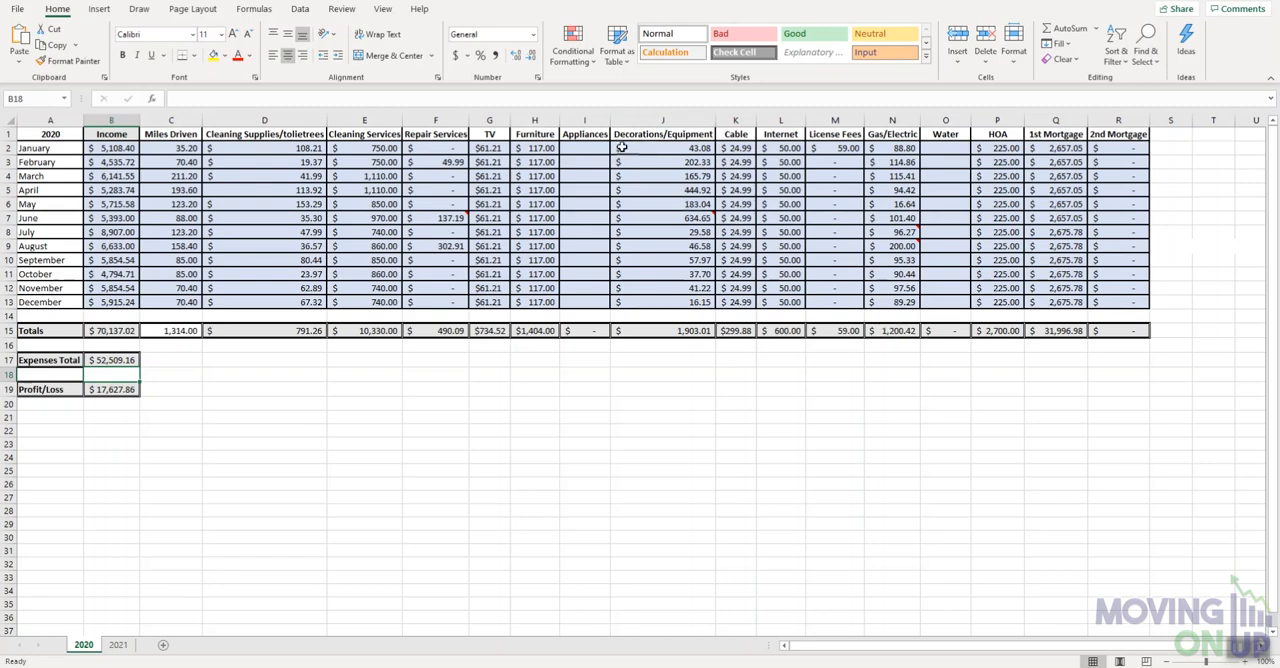
- Set the January TV expense to 0 and fill it down through December
{"action": "left_click", "coordinate": [489, 133]}
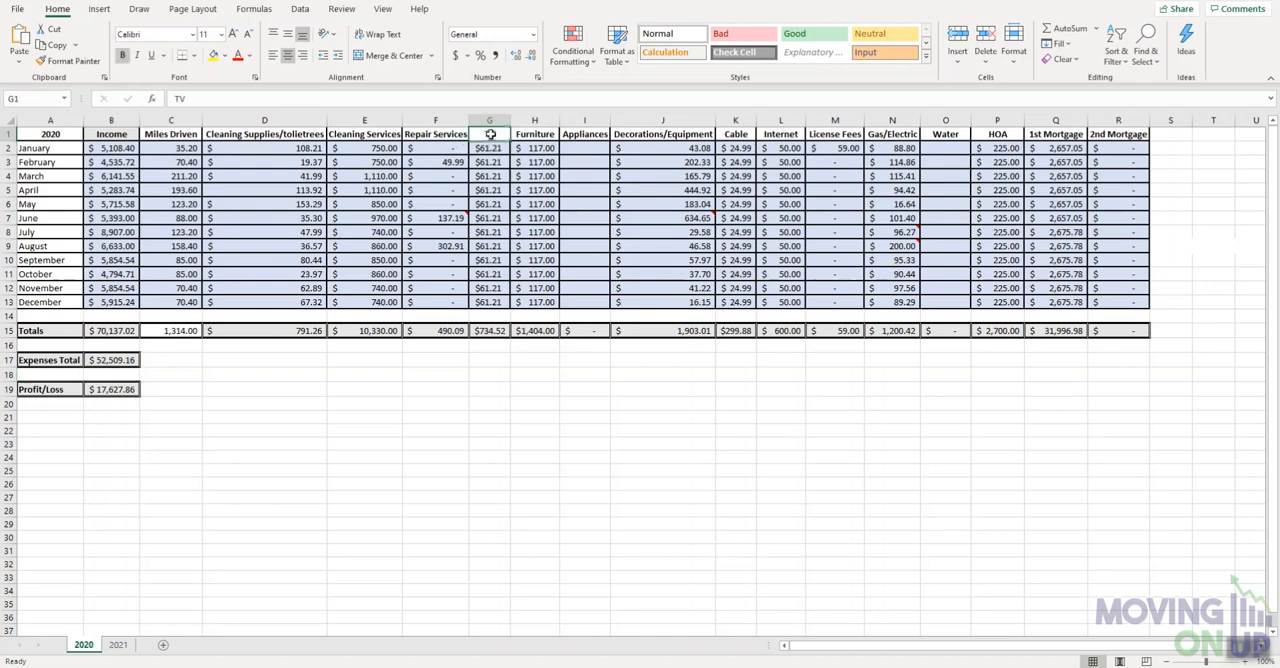
{"action": "left_click", "coordinate": [538, 134]}
{"action": "left_click", "coordinate": [497, 149]}
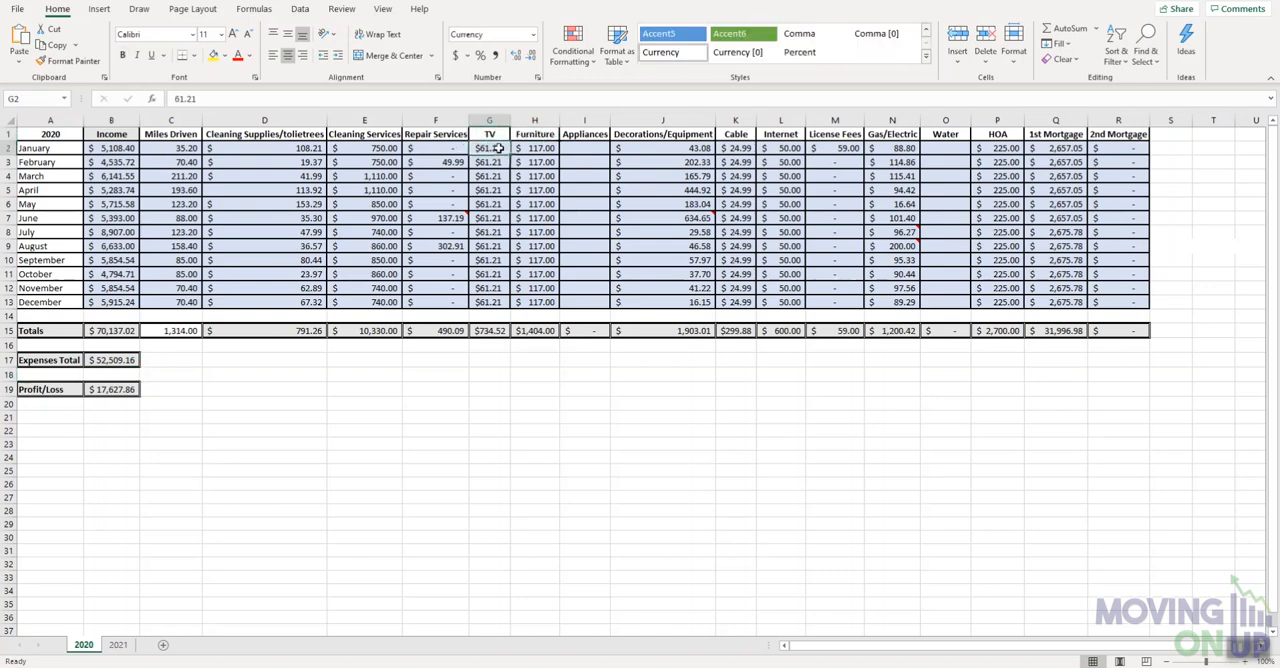
{"action": "type", "text": "0"}
{"action": "key", "text": "Return"}
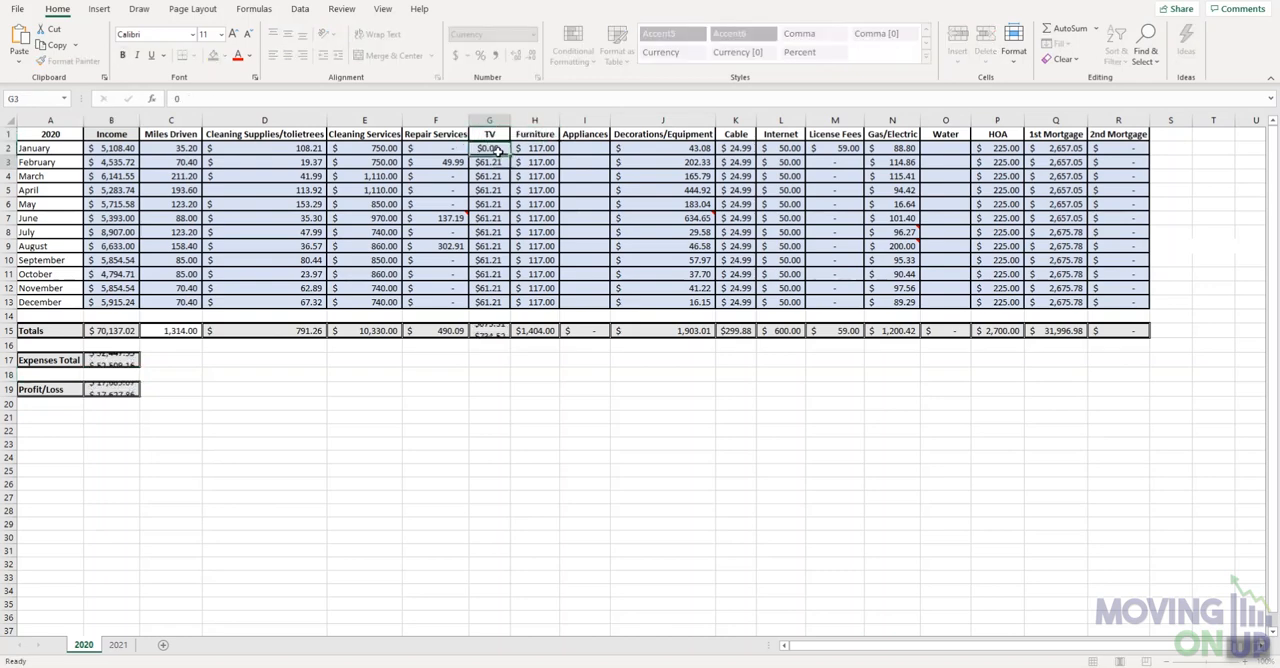
{"action": "left_click", "coordinate": [489, 148]}
{"action": "left_click_drag", "start_coordinate": [509, 155], "coordinate": [509, 303]}
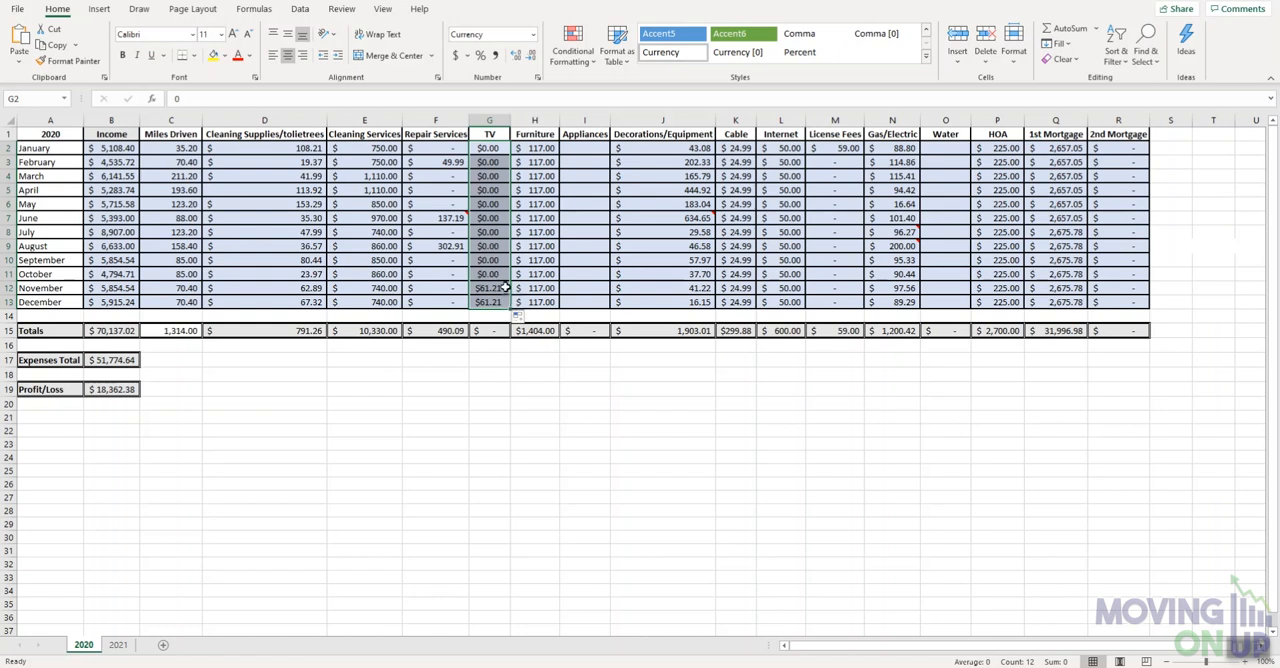
- Set the January Furniture expense to 5, fill it down through December and check the formula of the column total
{"action": "left_click", "coordinate": [543, 155]}
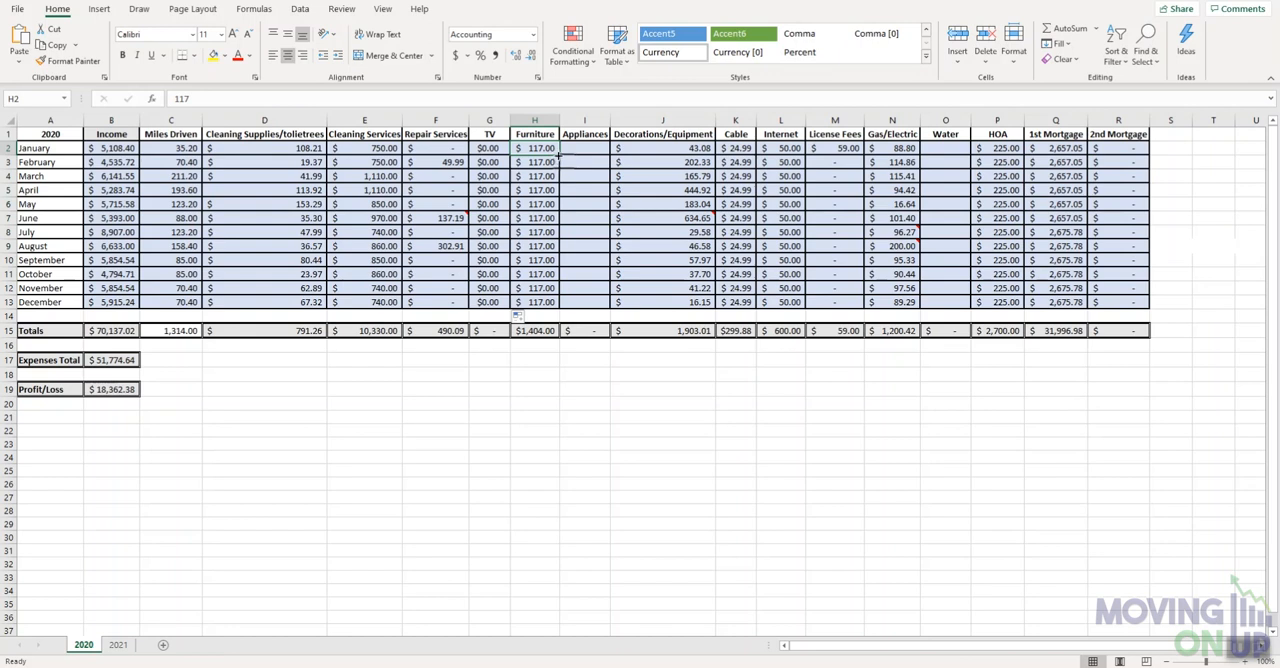
{"action": "left_click_drag", "start_coordinate": [558, 154], "coordinate": [561, 310]}
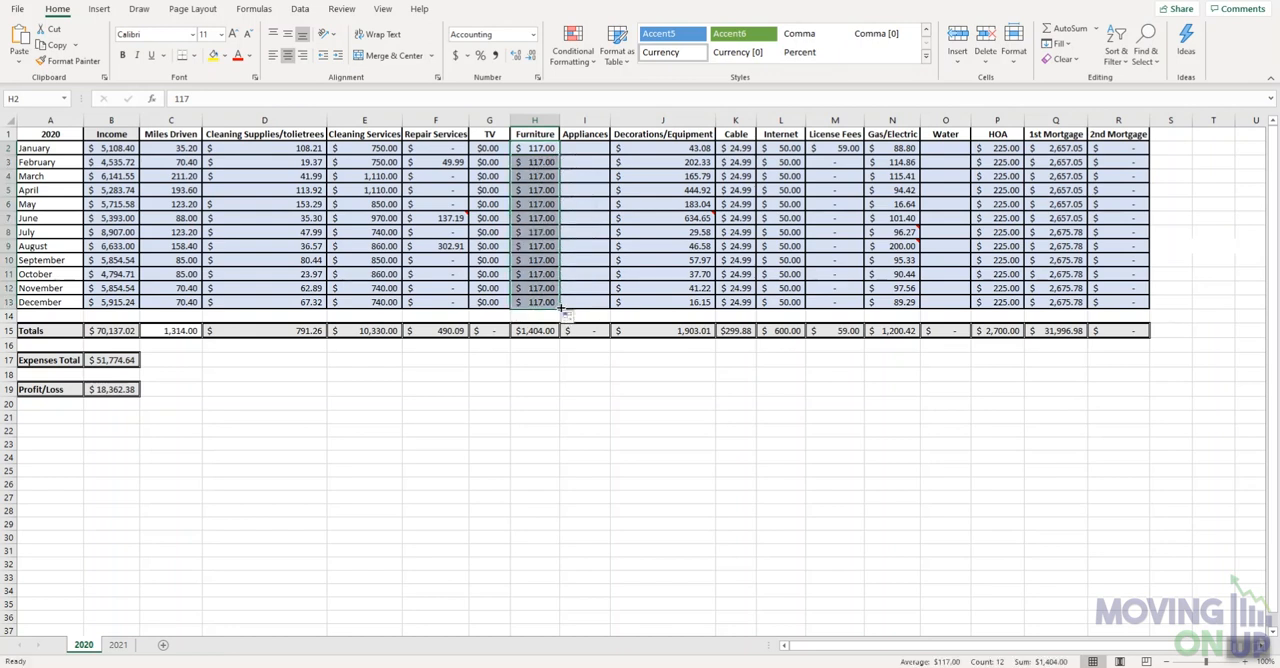
{"action": "left_click", "coordinate": [548, 151]}
{"action": "type", "text": "5"}
{"action": "key", "text": "Return"}
{"action": "left_click", "coordinate": [552, 147]}
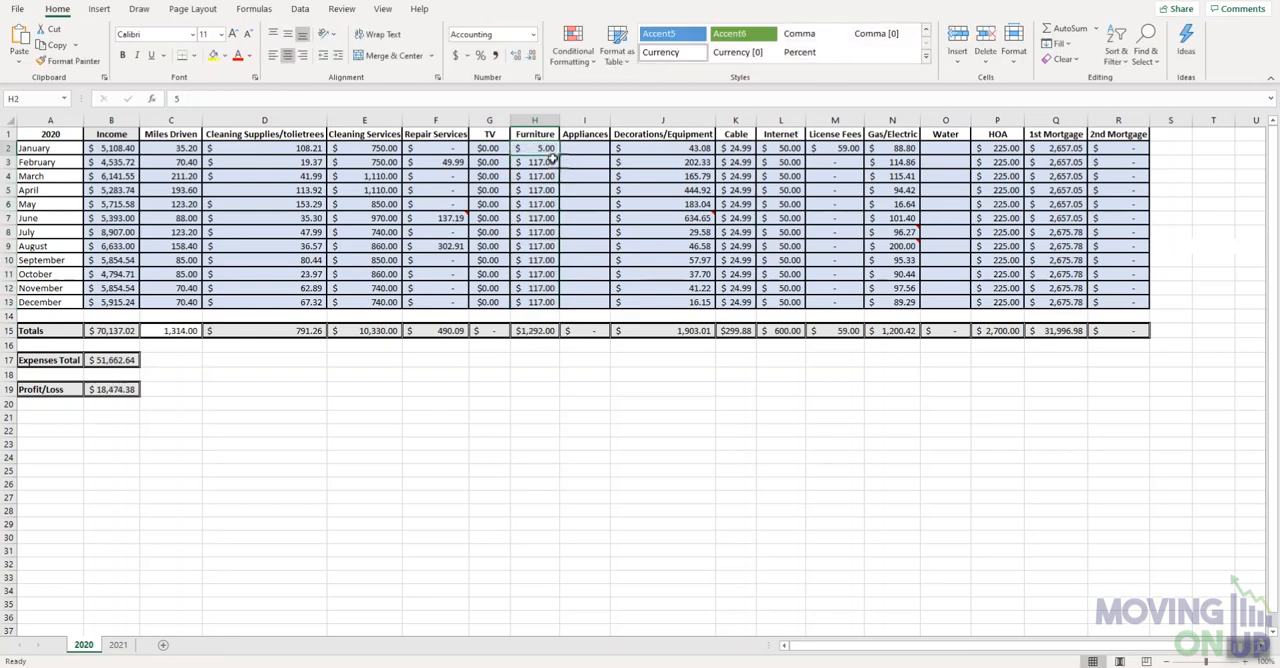
{"action": "left_click_drag", "start_coordinate": [561, 157], "coordinate": [567, 308]}
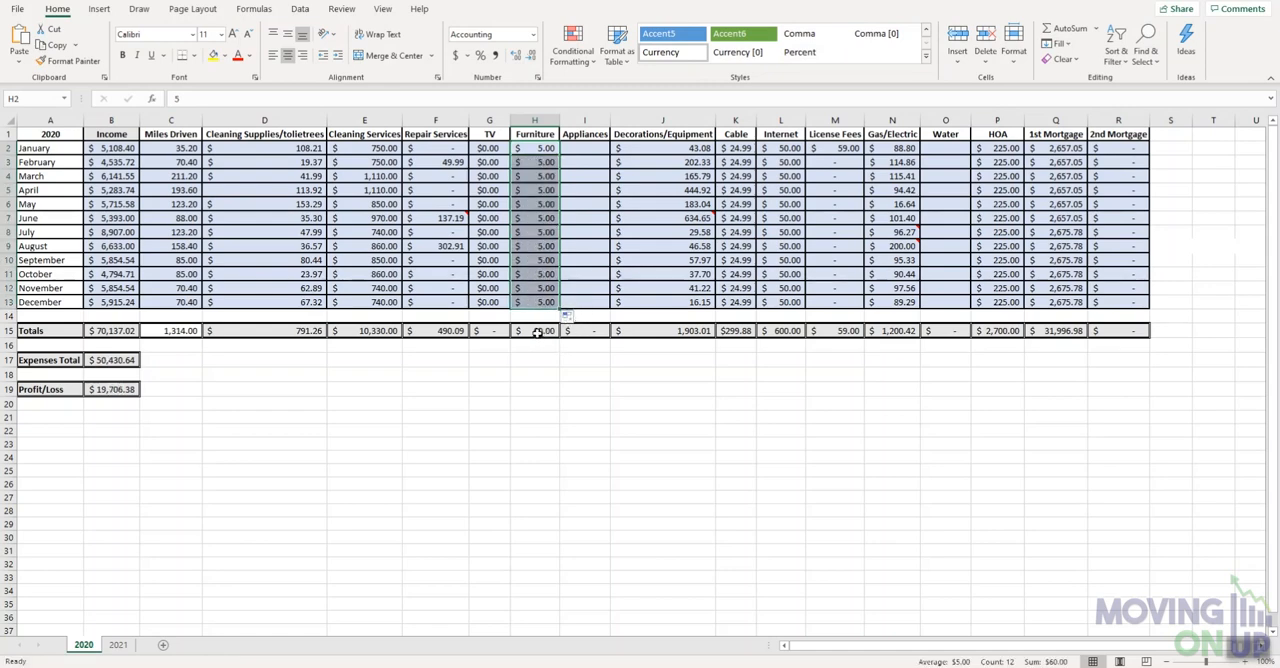
{"action": "left_click", "coordinate": [541, 333]}
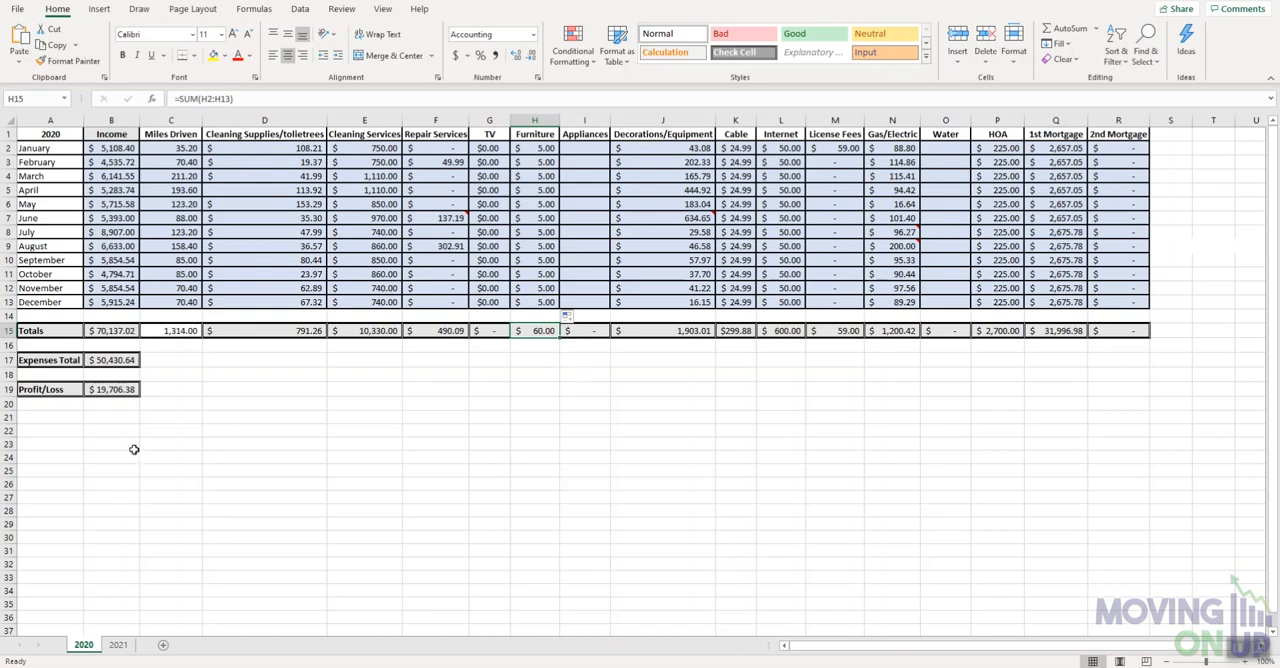
- Re-enter the year in heading cell A1 of the 2021 sheet as 2021
{"action": "left_click", "coordinate": [118, 644]}
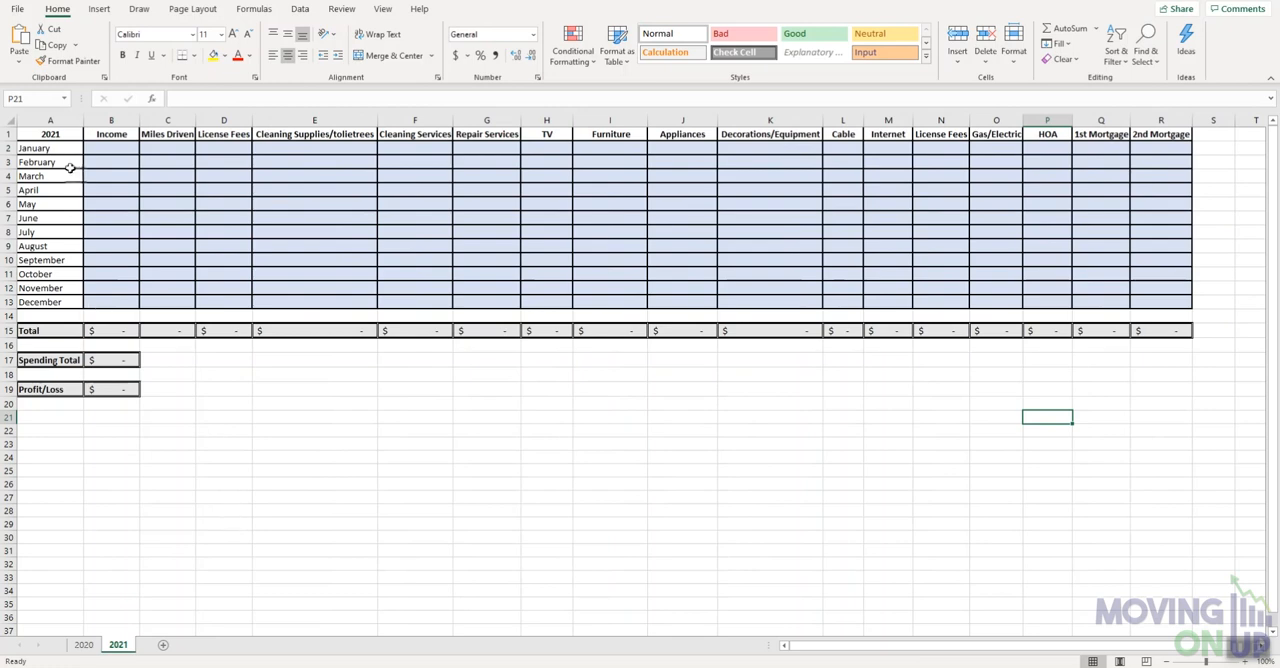
{"action": "double_click", "coordinate": [66, 134]}
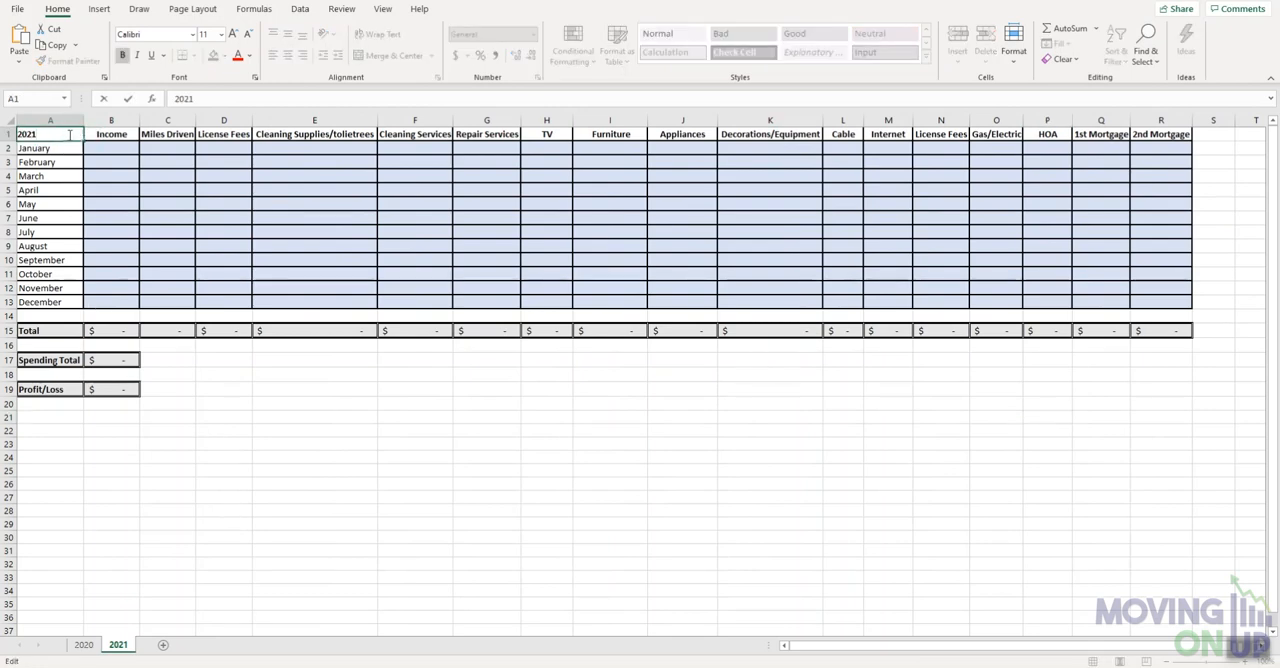
{"action": "key", "text": "BackSpace"}
{"action": "type", "text": "1"}
- Clear all monthly entries in B2:R13 of the 2020 sheet, from Income through 2nd Mortgage
{"action": "left_click", "coordinate": [84, 644]}
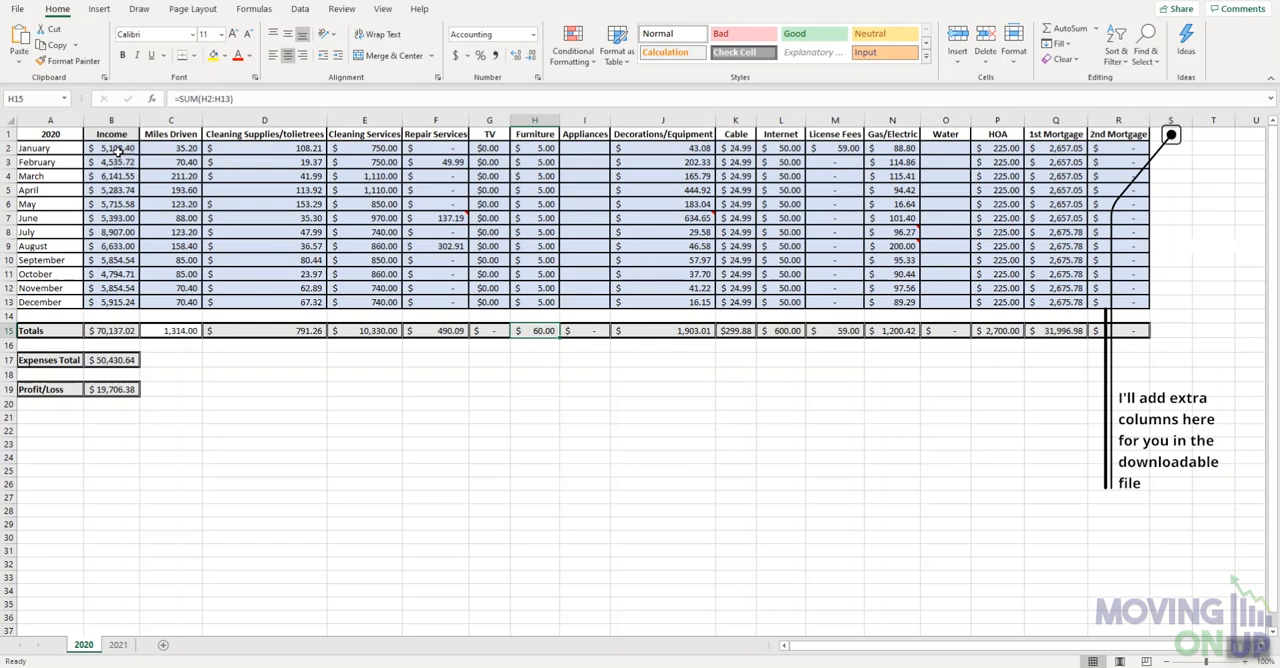
{"action": "left_click_drag", "start_coordinate": [117, 150], "coordinate": [1106, 304]}
{"action": "key", "text": "Delete"}
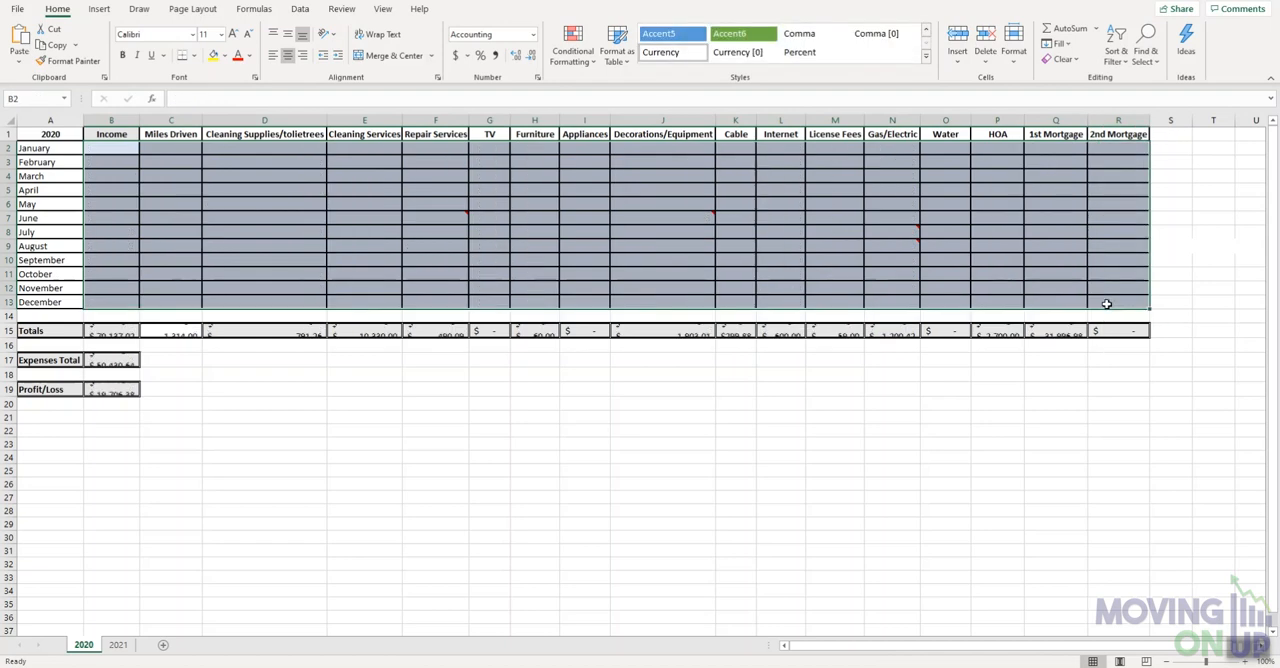